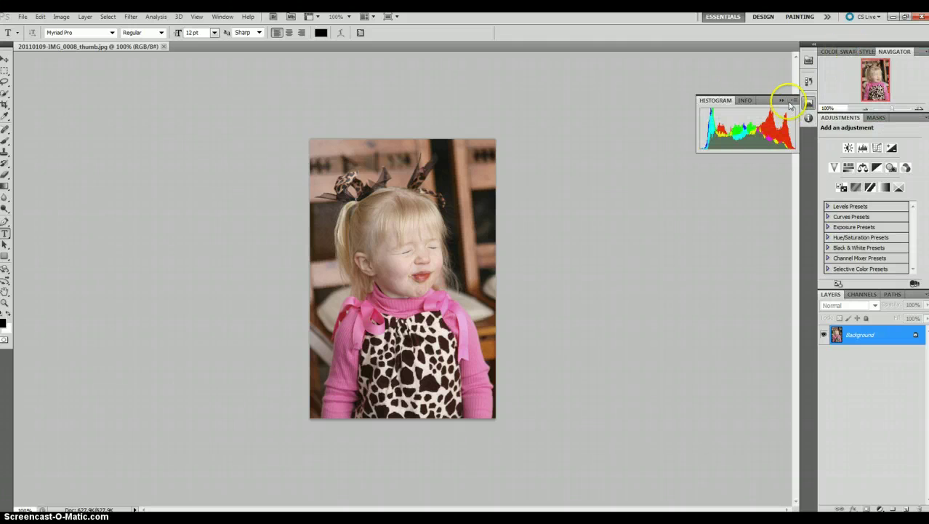
# - Duplicate the Background layer at 200% zoom and hide the original Background
pyautogui.click(794, 97)
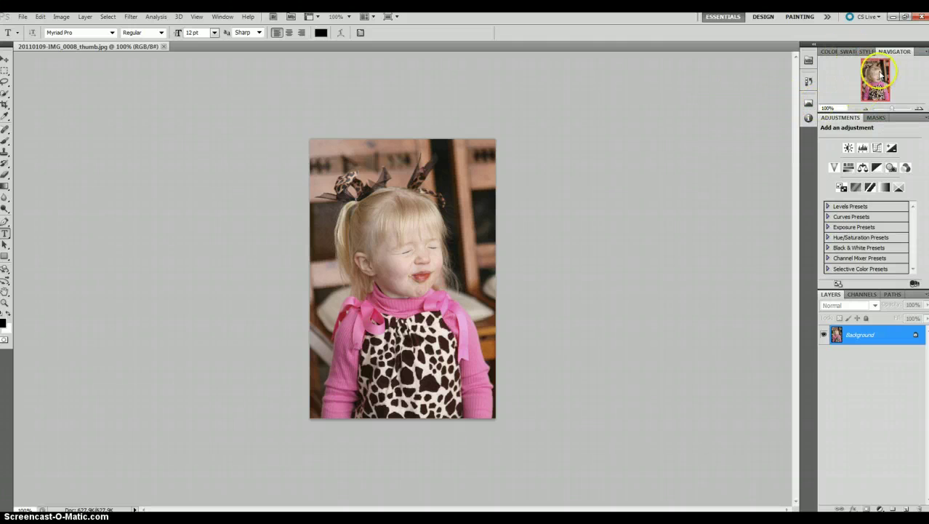
pyautogui.click(920, 109)
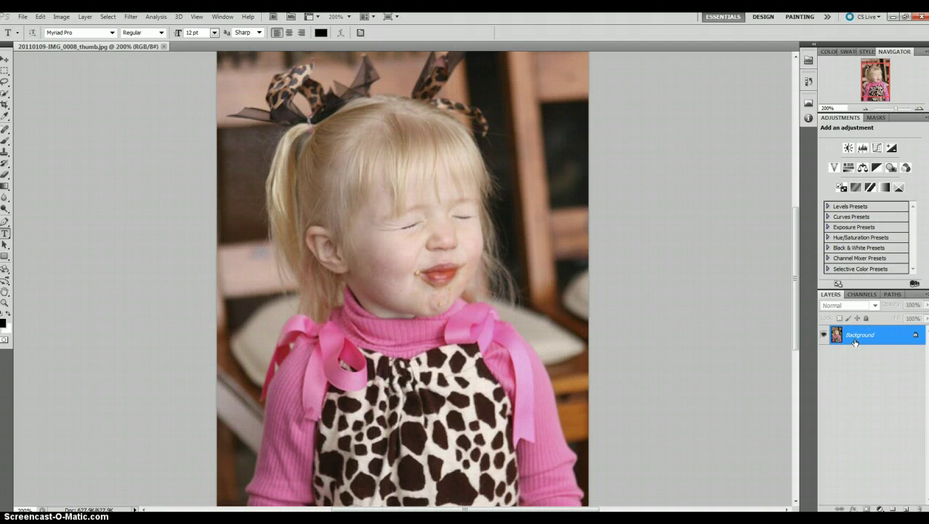
pyautogui.hotkey('ctrl', 'j')
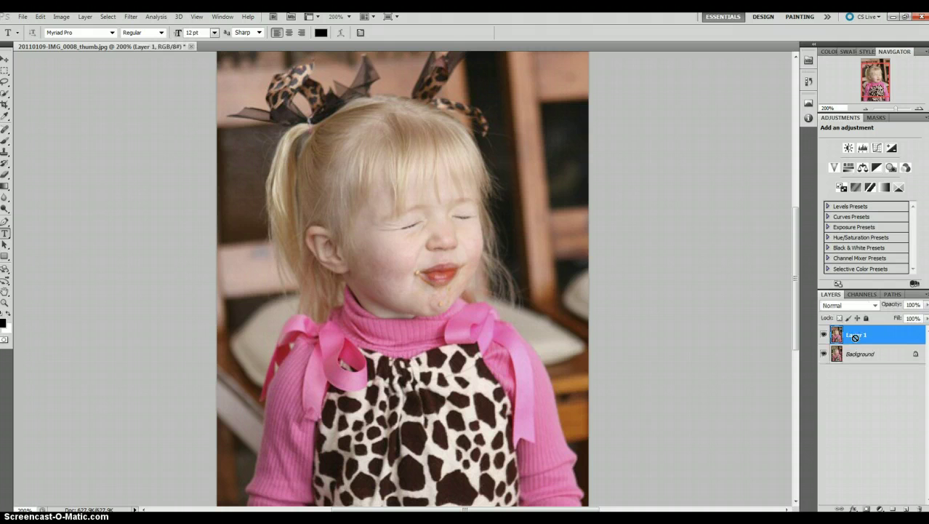
pyautogui.click(824, 353)
# - Add a white (ffffff) Solid Color fill layer above Layer 1 and rasterize it
pyautogui.click(880, 508)
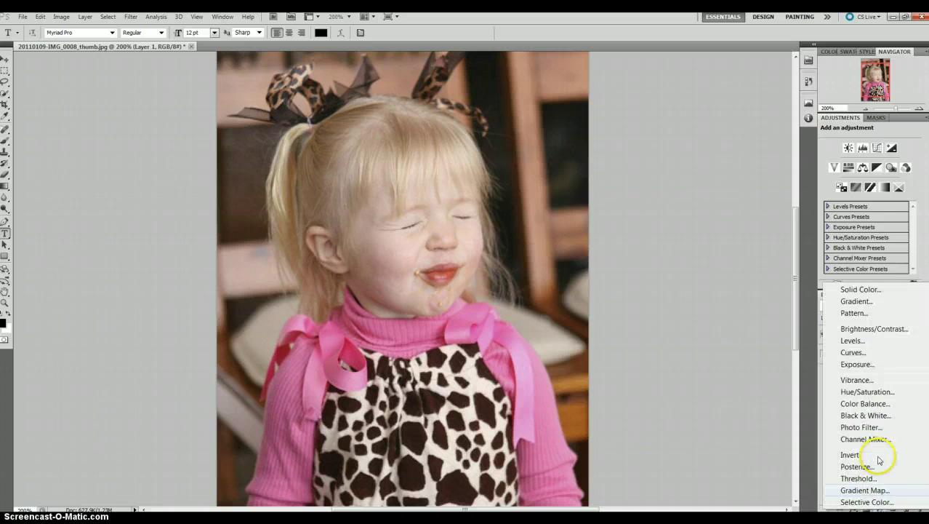
pyautogui.click(861, 289)
pyautogui.moveTo(361, 150); pyautogui.dragTo(328, 141)
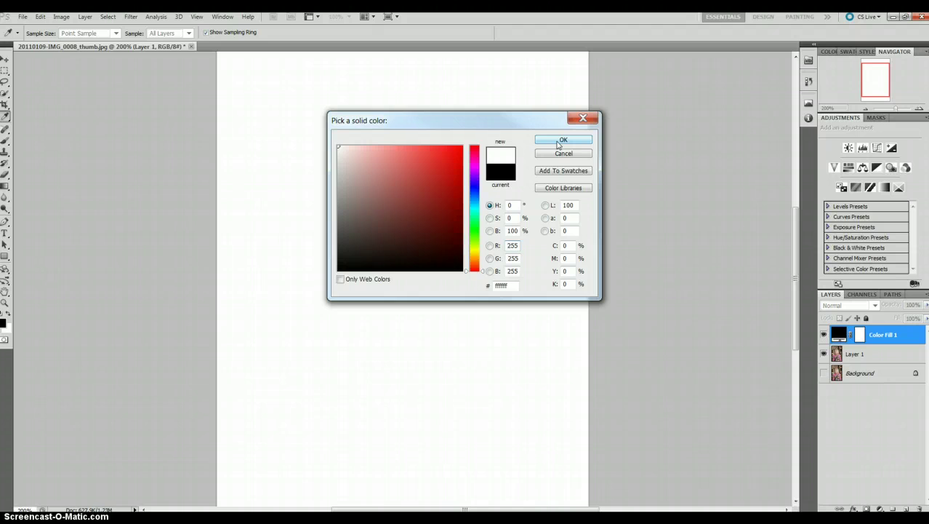
pyautogui.click(563, 140)
pyautogui.press('t')
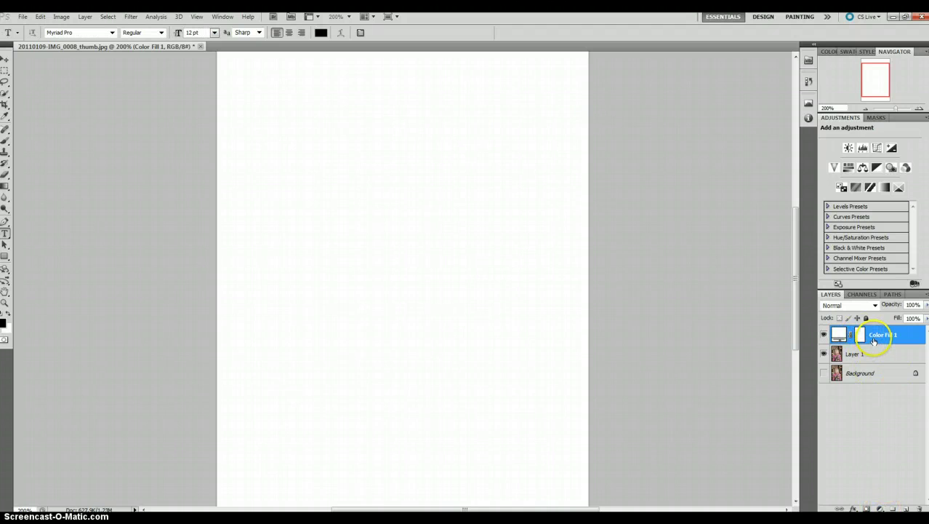
pyautogui.rightClick(873, 341)
pyautogui.click(858, 168)
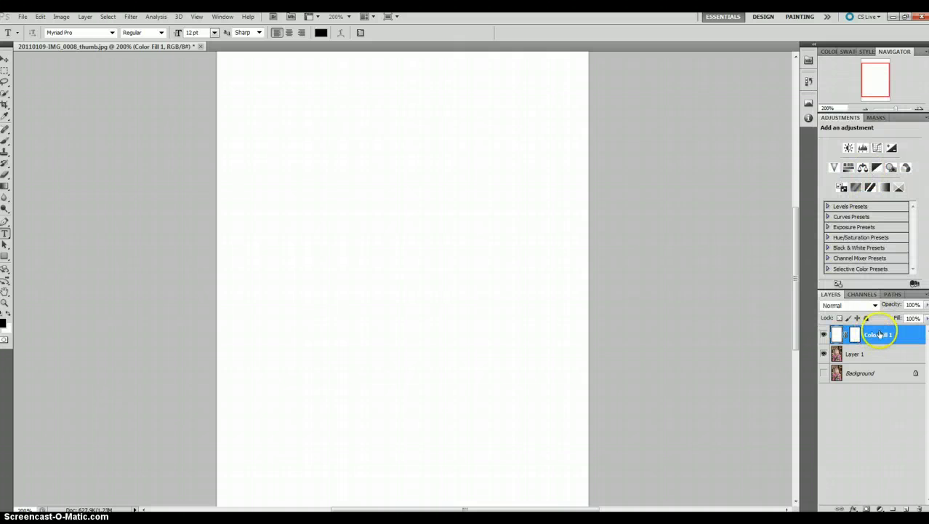
# - Set up the Brush tool with a 1 px size, 100% hardness and black as the foreground colour
pyautogui.click(5, 141)
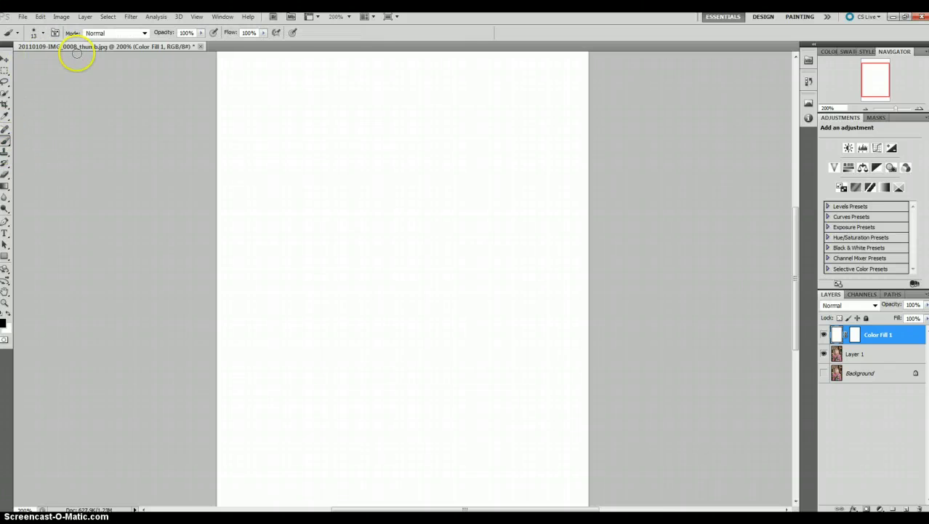
pyautogui.click(43, 34)
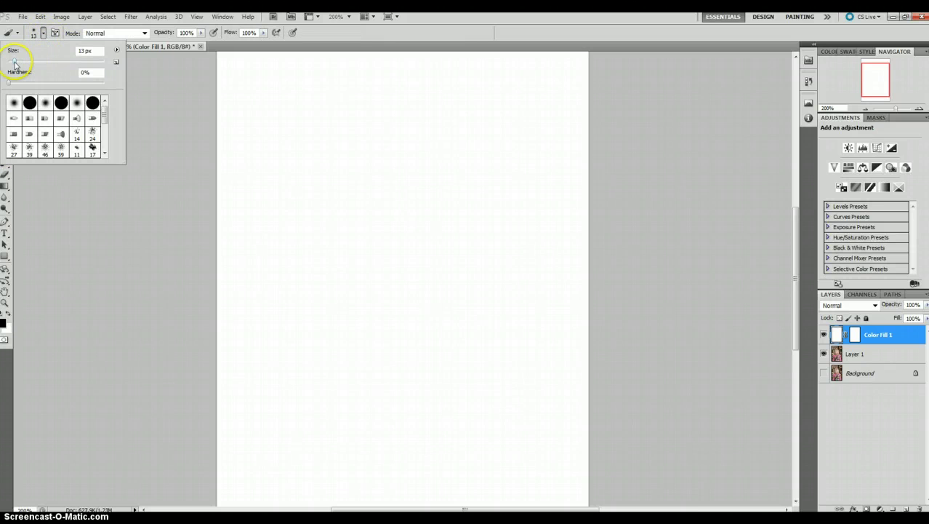
pyautogui.moveTo(14, 64)
pyautogui.mouseDown()
pyautogui.moveTo(7, 83)
pyautogui.moveTo(108, 73)
pyautogui.moveTo(116, 90)
pyautogui.mouseUp()
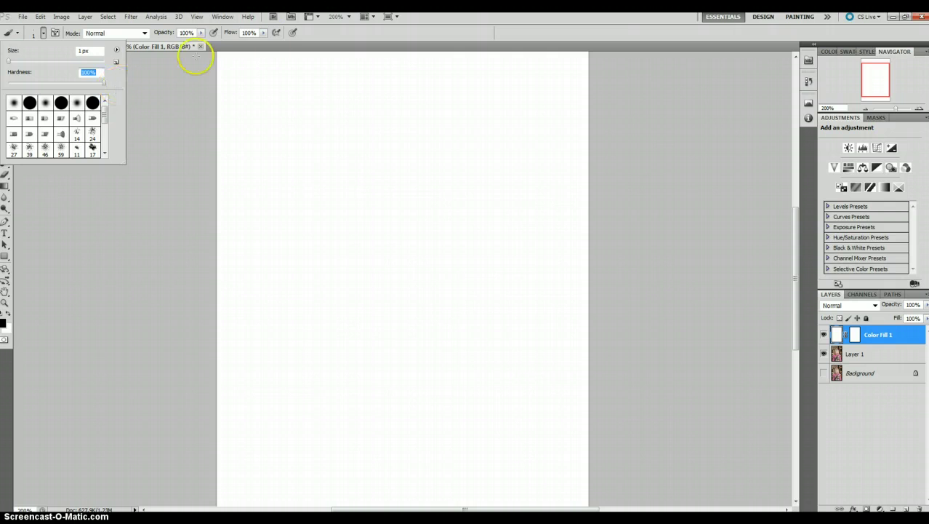
pyautogui.press('Return')
pyautogui.click(6, 325)
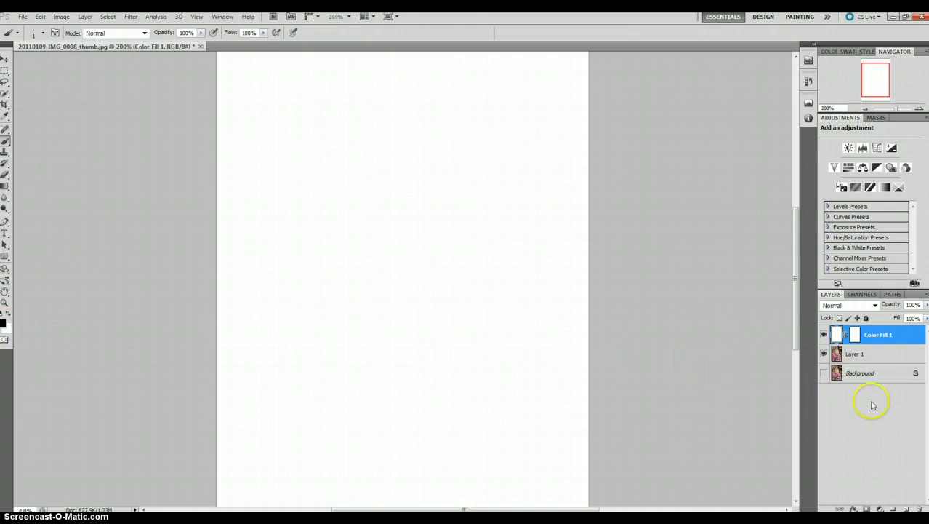
# - Move Layer 1 above the Color Fill 1 layer and set its opacity to 50%
pyautogui.moveTo(876, 360); pyautogui.dragTo(876, 309)
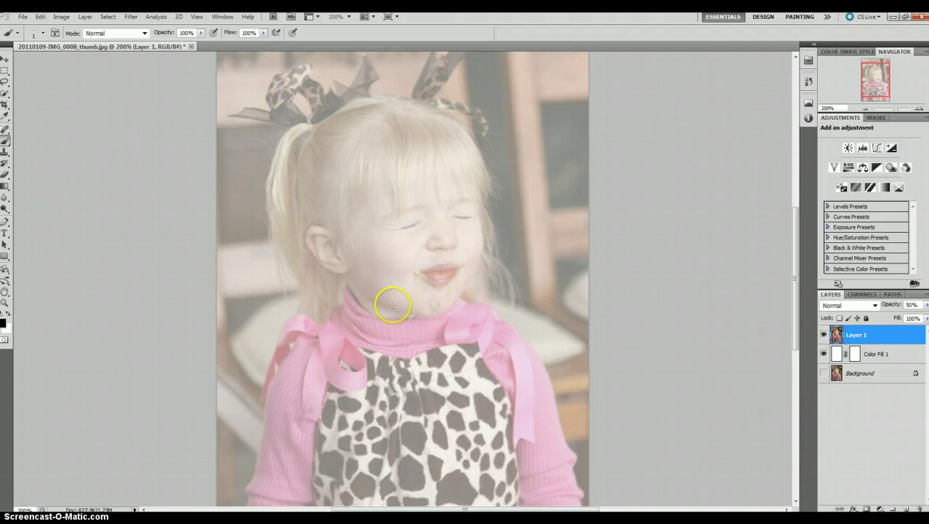
pyautogui.click(836, 334)
pyautogui.click(825, 334)
pyautogui.click(824, 335)
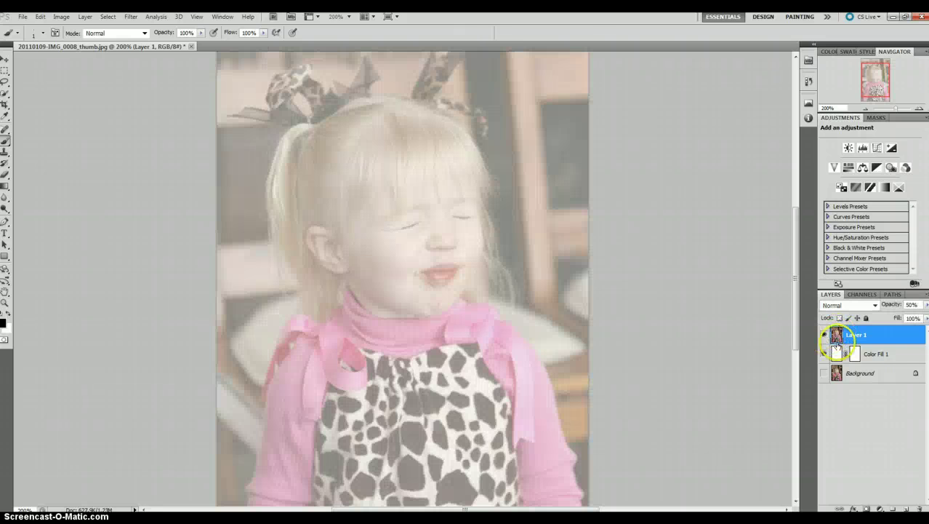
# - Trace the girl's jawline, ear and nose in black on the Color Fill 1 layer
pyautogui.click(882, 354)
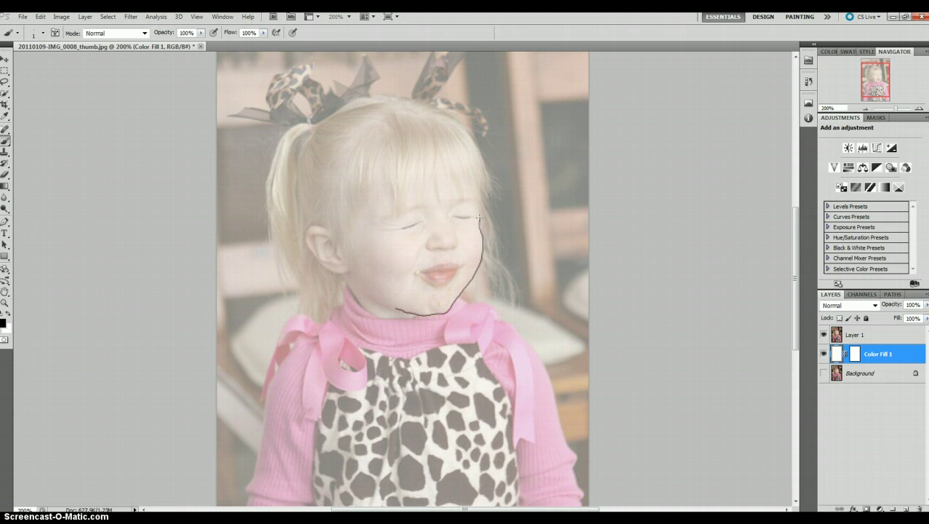
pyautogui.moveTo(397, 311); pyautogui.dragTo(364, 291)
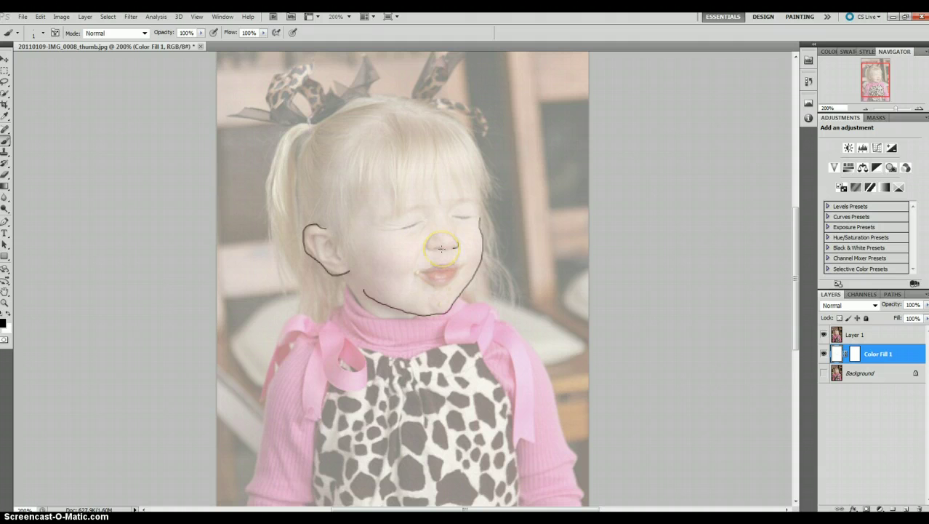
pyautogui.moveTo(453, 243); pyautogui.dragTo(457, 247)
pyautogui.click(457, 250)
pyautogui.moveTo(452, 250)
pyautogui.mouseDown()
pyautogui.moveTo(460, 218)
pyautogui.moveTo(451, 206)
pyautogui.moveTo(451, 236)
pyautogui.moveTo(444, 233)
pyautogui.mouseUp()
# - Sketch strands of the bangs over the forehead and check the line drawing with Layer 1 temporarily hidden
pyautogui.moveTo(396, 146); pyautogui.dragTo(396, 209)
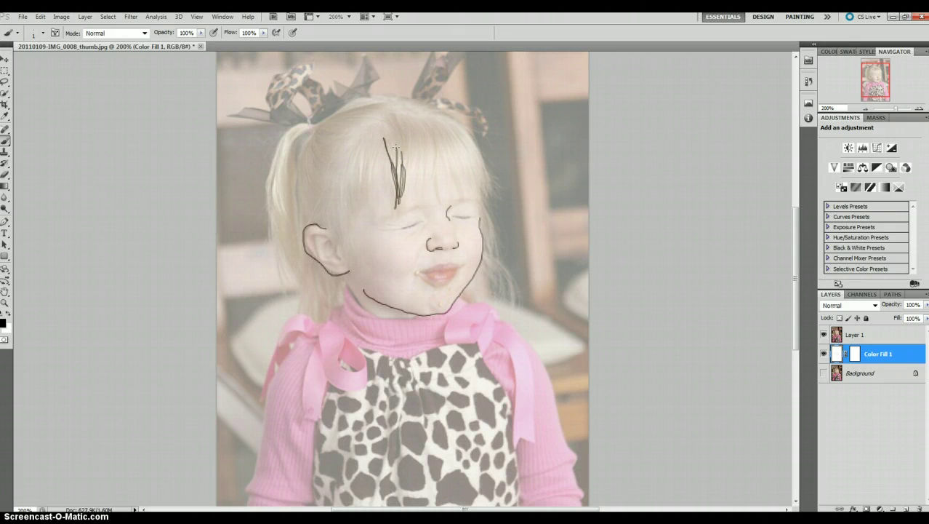
pyautogui.moveTo(397, 148); pyautogui.dragTo(413, 155)
pyautogui.click(22, 509)
pyautogui.click(825, 336)
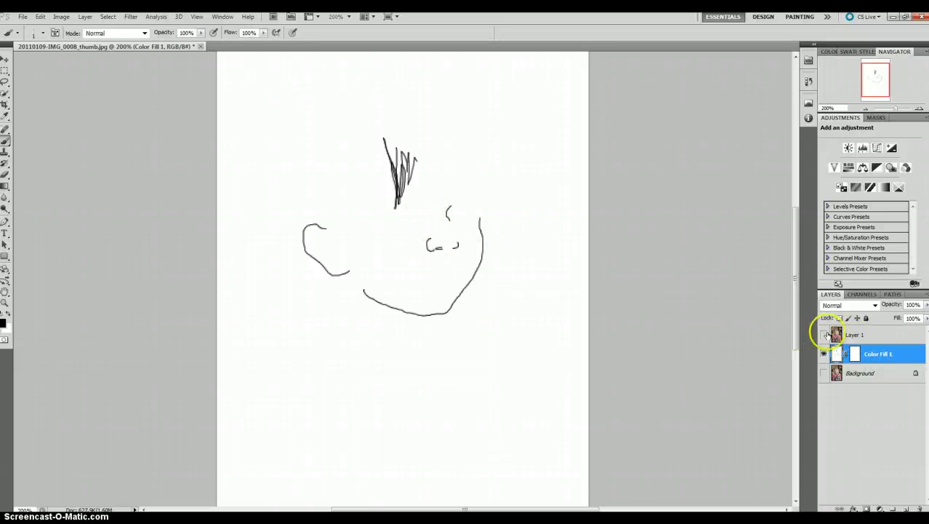
pyautogui.click(824, 335)
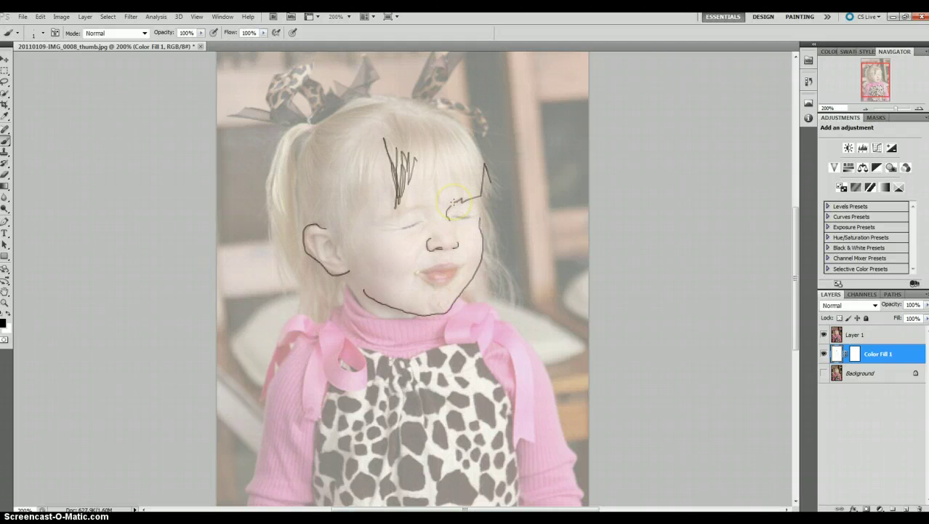
# - Draw a stray line beside the temple and paint over it in white with a 20 px brush
pyautogui.moveTo(489, 182); pyautogui.dragTo(497, 205)
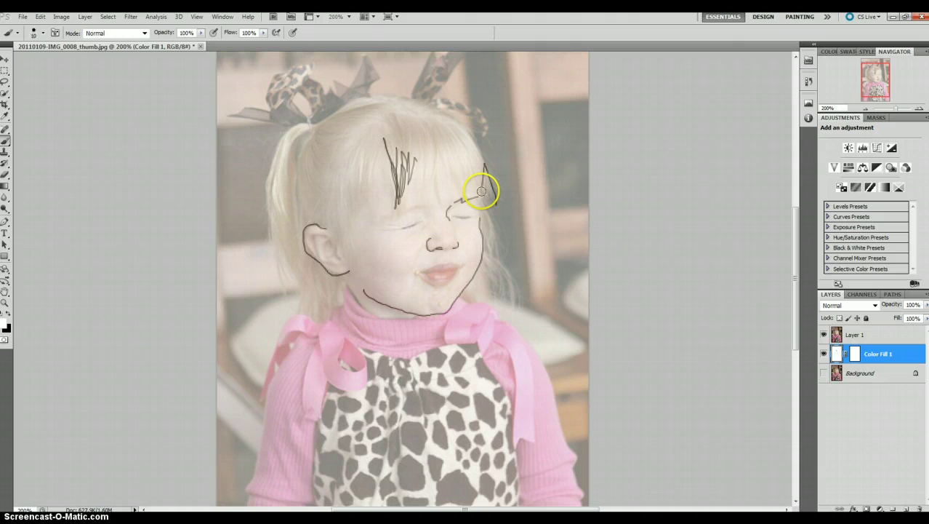
pyautogui.press(']')
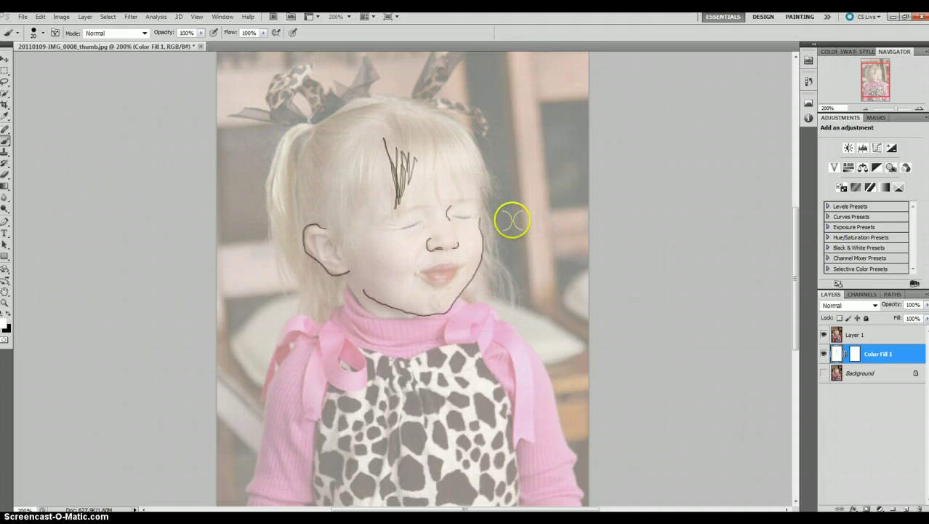
pyautogui.press('x')
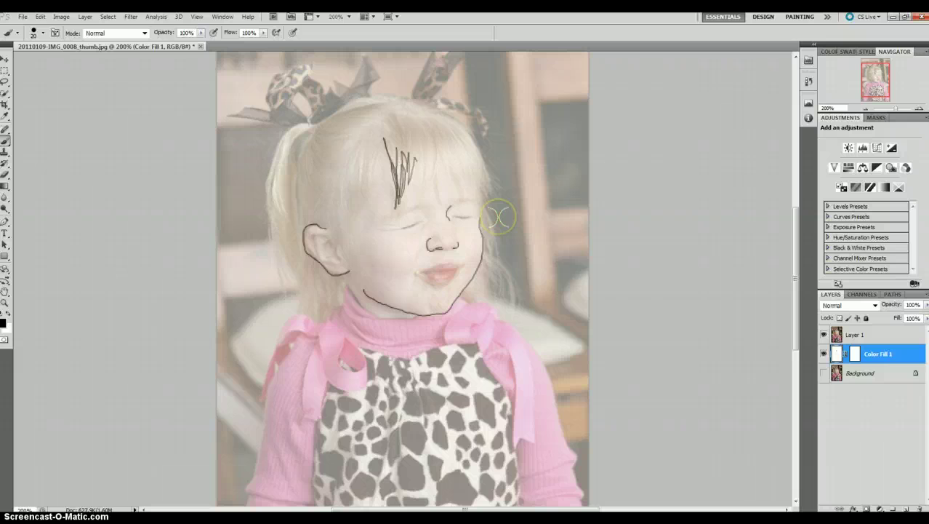
# - Reduce the brush to 2 px and trace the temple, eyebrows, closed eyes and lips in black
pyautogui.press('[')
pyautogui.press('[')
pyautogui.press('[')
pyautogui.press('[')
pyautogui.press('[')
pyautogui.press('[')
pyautogui.press('[')
pyautogui.press('[')
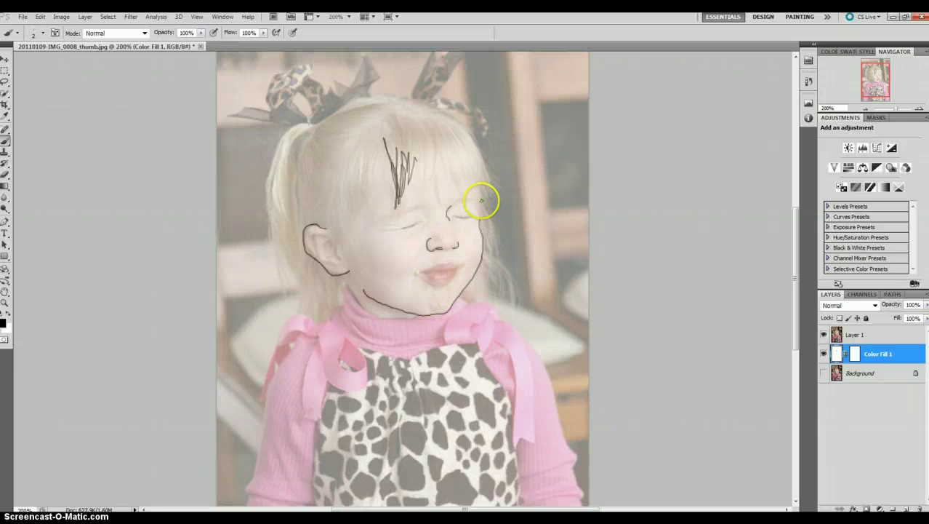
pyautogui.moveTo(480, 202); pyautogui.dragTo(476, 217)
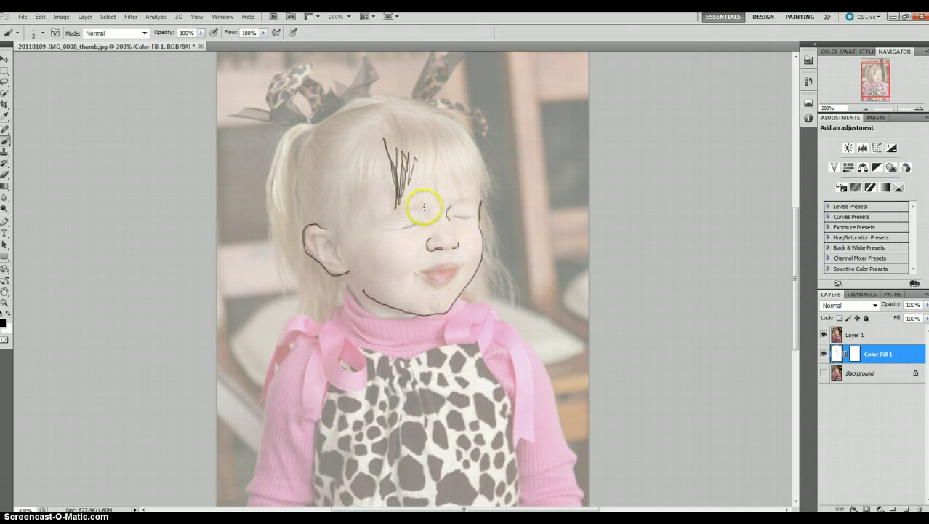
pyautogui.moveTo(422, 208); pyautogui.dragTo(394, 211)
pyautogui.moveTo(451, 201); pyautogui.dragTo(472, 198)
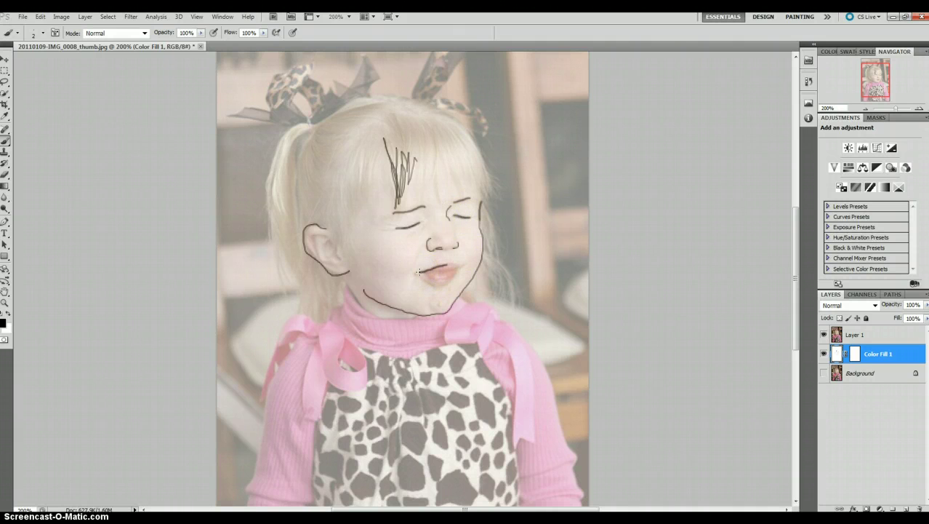
pyautogui.click(460, 266)
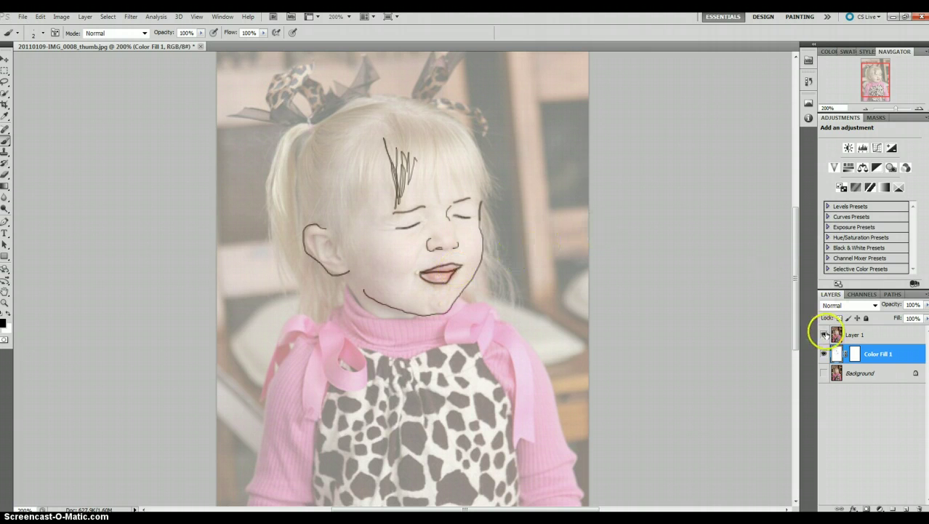
# - Hide Layer 1 and sign the sketch with handwritten initials below the chin
pyautogui.click(824, 334)
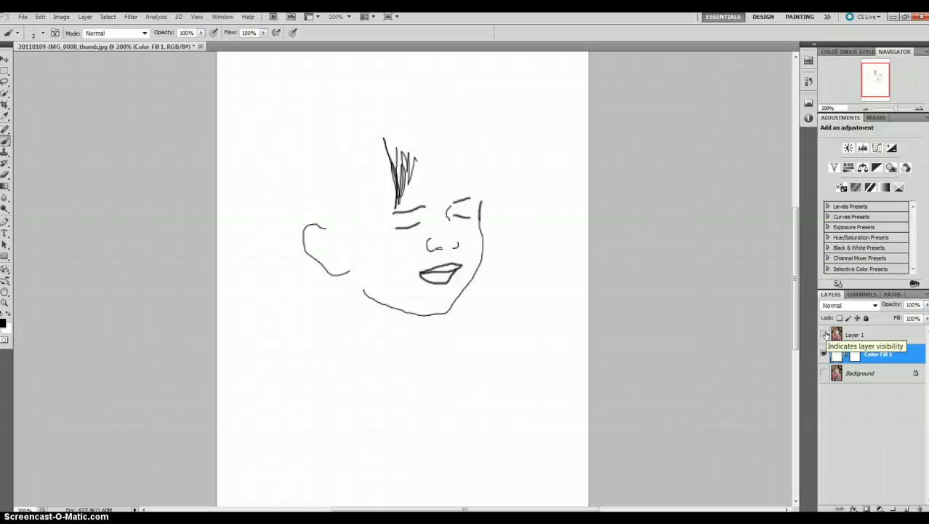
pyautogui.click(823, 334)
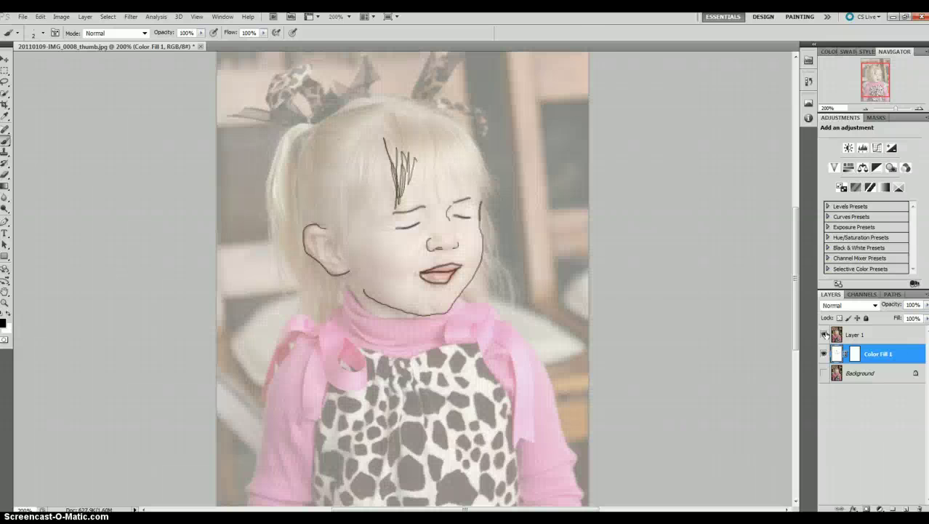
pyautogui.click(824, 333)
pyautogui.click(612, 255)
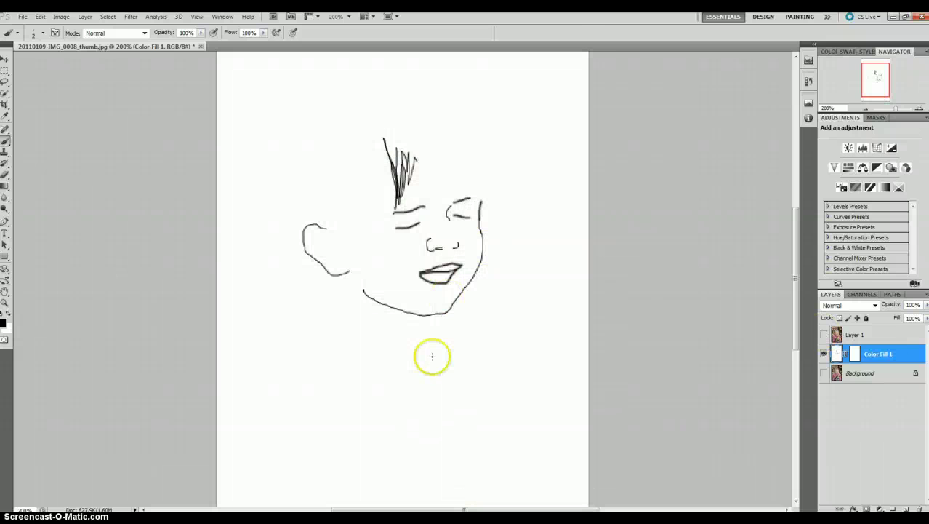
pyautogui.moveTo(445, 352)
pyautogui.mouseDown()
pyautogui.moveTo(450, 366)
pyautogui.moveTo(454, 357)
pyautogui.moveTo(449, 367)
pyautogui.mouseUp()
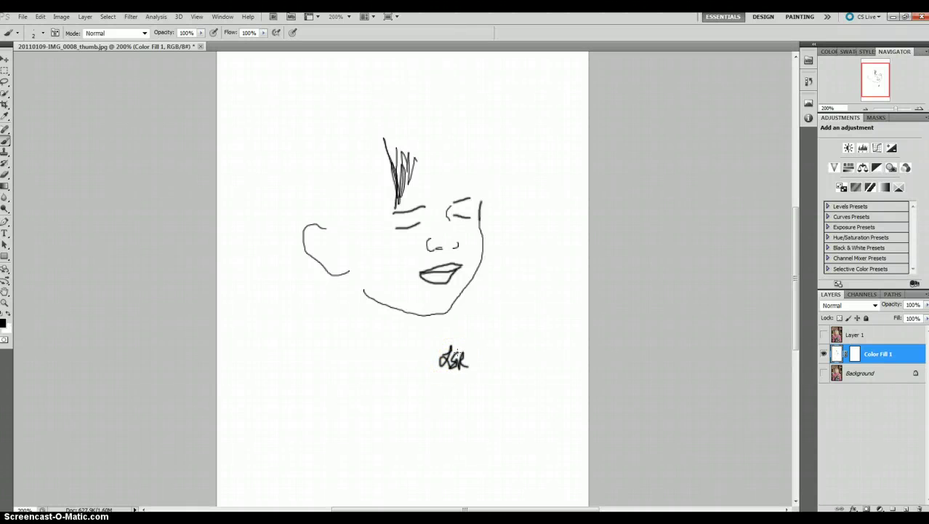